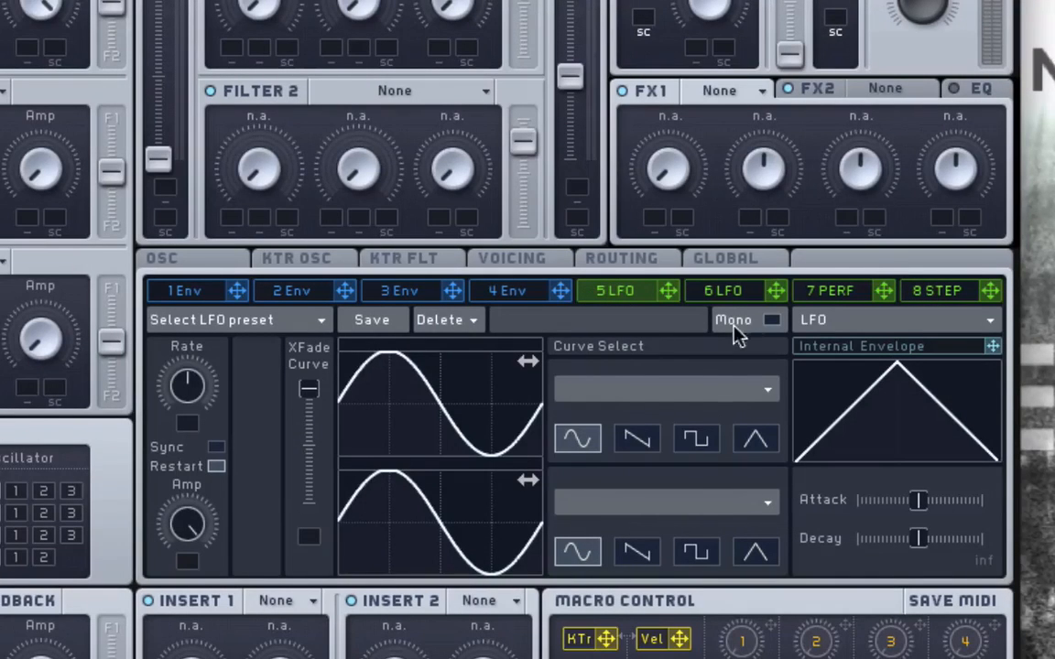
Try modulator 5 as a Performer and as a Stepper, compare it with modulator 6, and return it to LFO.
{"action": "left_click", "coordinate": [900, 326]}
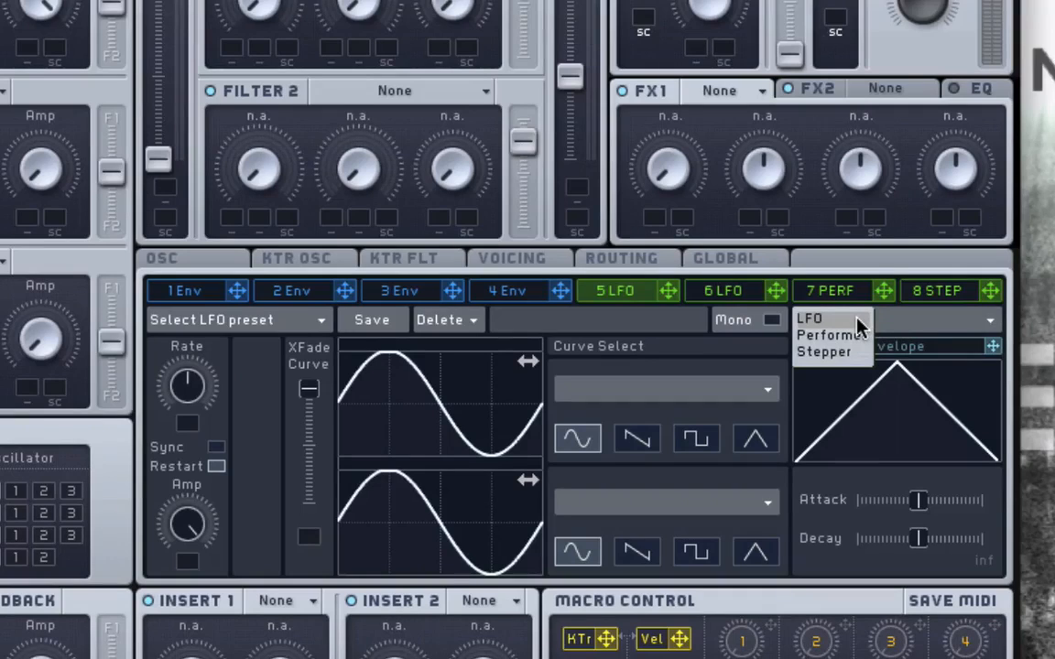
{"action": "left_click", "coordinate": [859, 335]}
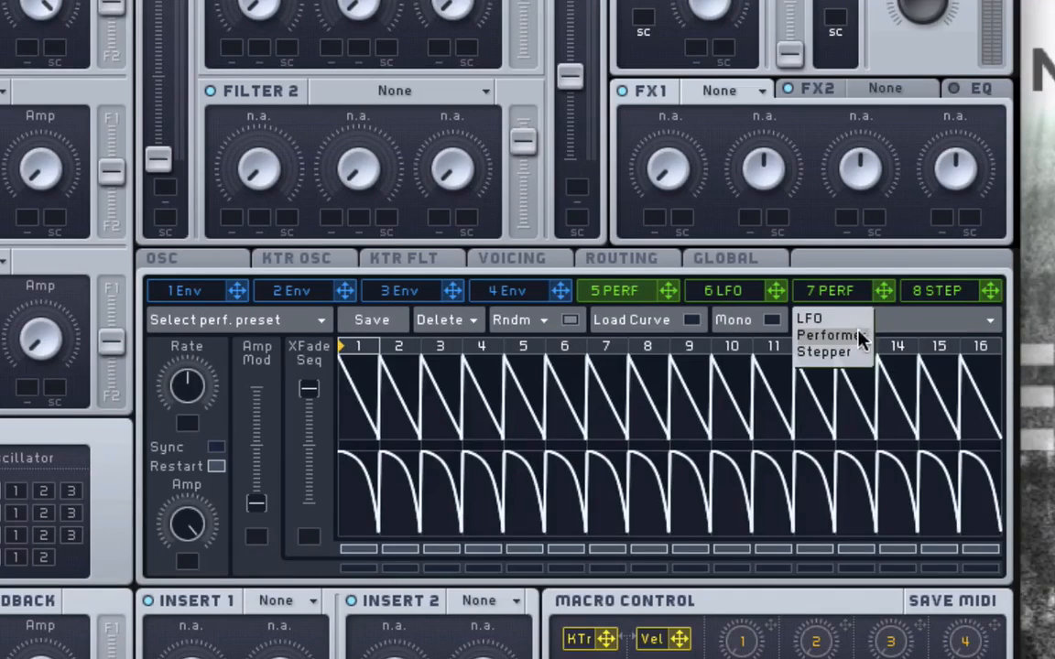
{"action": "left_click", "coordinate": [859, 353]}
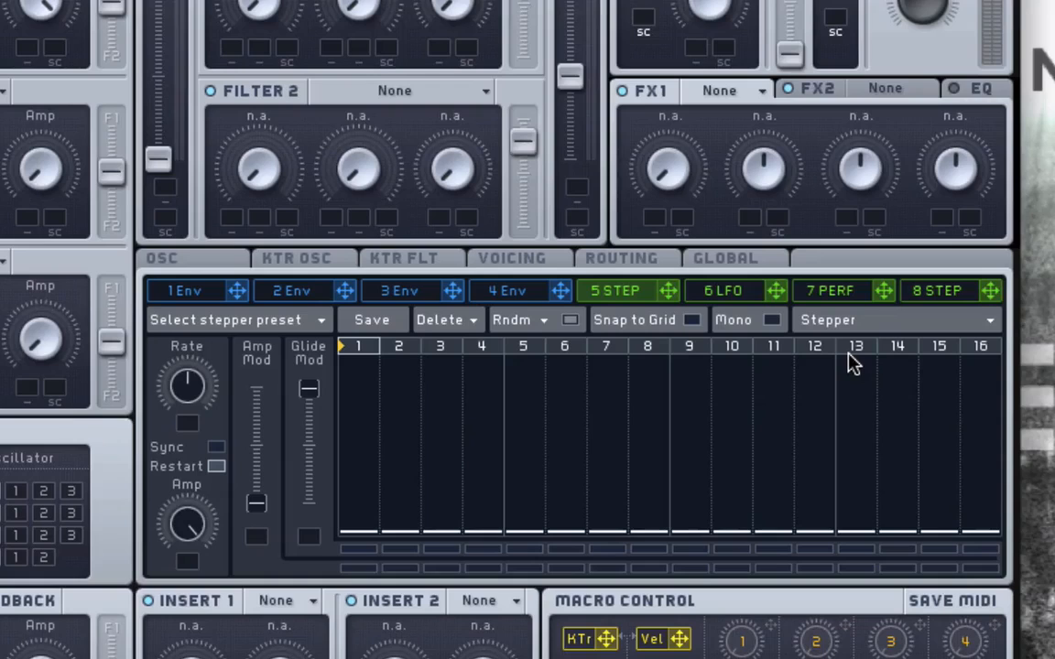
{"action": "left_click", "coordinate": [723, 297]}
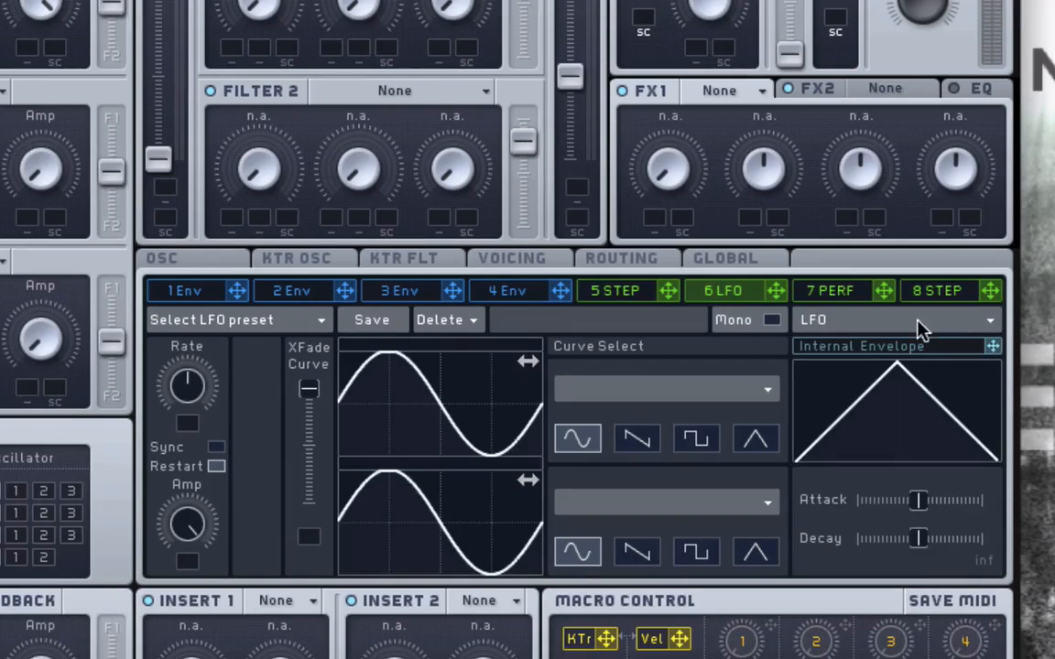
{"action": "left_click", "coordinate": [638, 299]}
{"action": "left_click", "coordinate": [849, 319]}
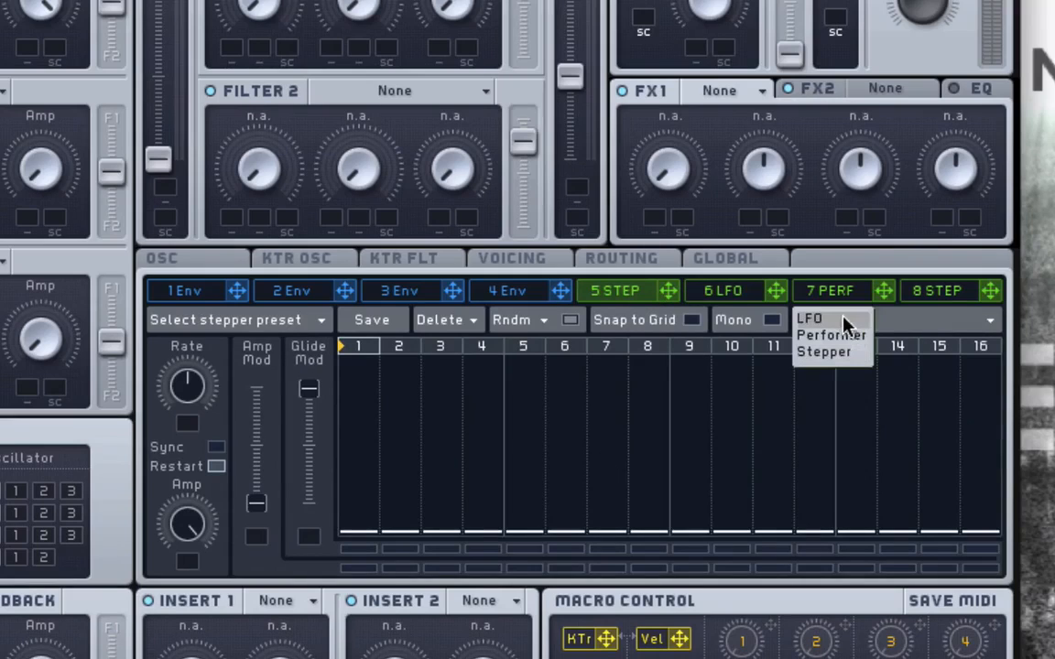
{"action": "left_click", "coordinate": [842, 321]}
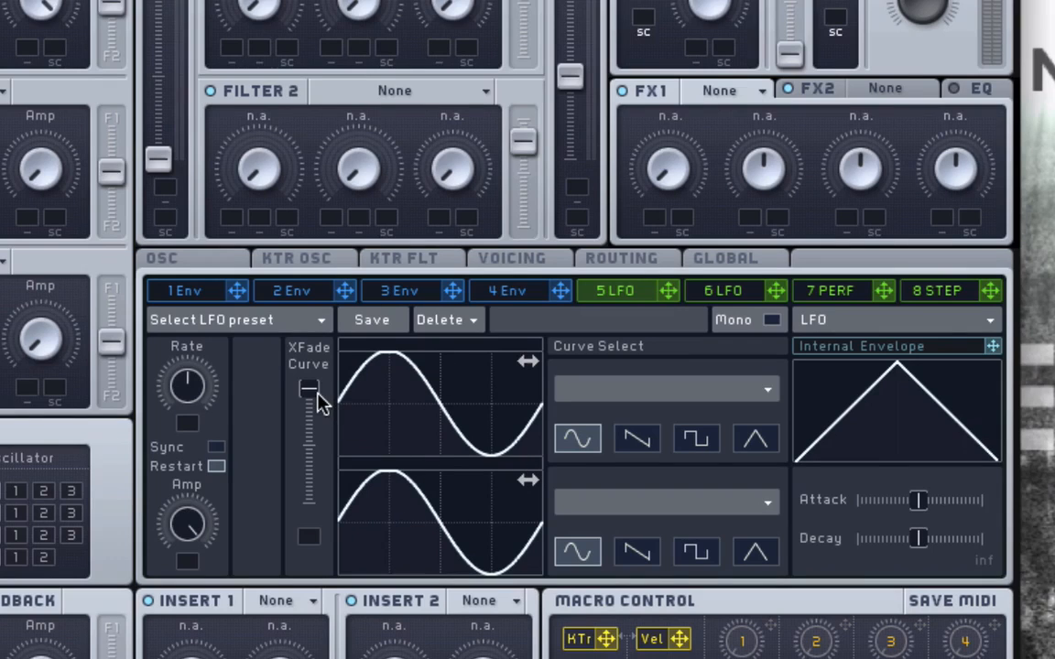
Sweep the XFade Curve amount down and back to the upper curve, and shift the upper sine's phase by about a quarter cycle.
{"action": "mouse_move", "coordinate": [313, 393]}
{"action": "left_mouse_down"}
{"action": "mouse_move", "coordinate": [310, 520]}
{"action": "mouse_move", "coordinate": [311, 394]}
{"action": "left_mouse_up"}
{"action": "mouse_move", "coordinate": [309, 388]}
{"action": "left_mouse_down"}
{"action": "mouse_move", "coordinate": [309, 494]}
{"action": "mouse_move", "coordinate": [293, 395]}
{"action": "left_mouse_up"}
{"action": "left_click_drag", "start_coordinate": [310, 500], "coordinate": [299, 445]}
{"action": "left_click_drag", "start_coordinate": [314, 459], "coordinate": [325, 401]}
{"action": "mouse_move", "coordinate": [384, 423]}
{"action": "left_mouse_down"}
{"action": "mouse_move", "coordinate": [430, 426]}
{"action": "mouse_move", "coordinate": [318, 429]}
{"action": "mouse_move", "coordinate": [527, 433]}
{"action": "mouse_move", "coordinate": [400, 430]}
{"action": "left_mouse_up"}
{"action": "left_click_drag", "start_coordinate": [325, 430], "coordinate": [409, 425]}
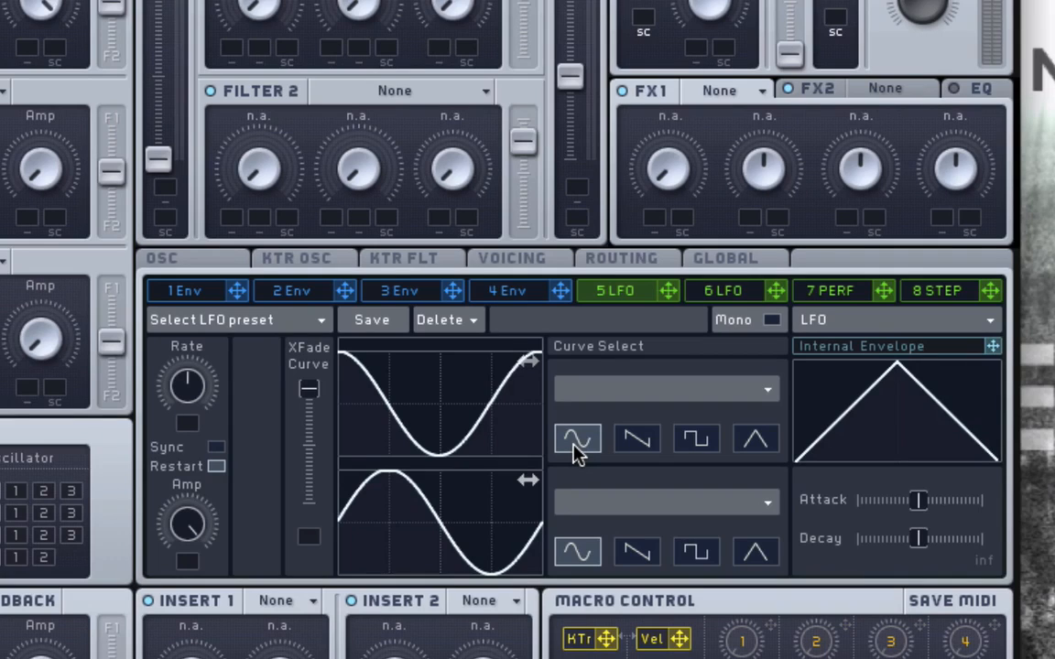
Try the sawtooth, square and triangle shapes on the upper LFO curve.
{"action": "left_click", "coordinate": [636, 439]}
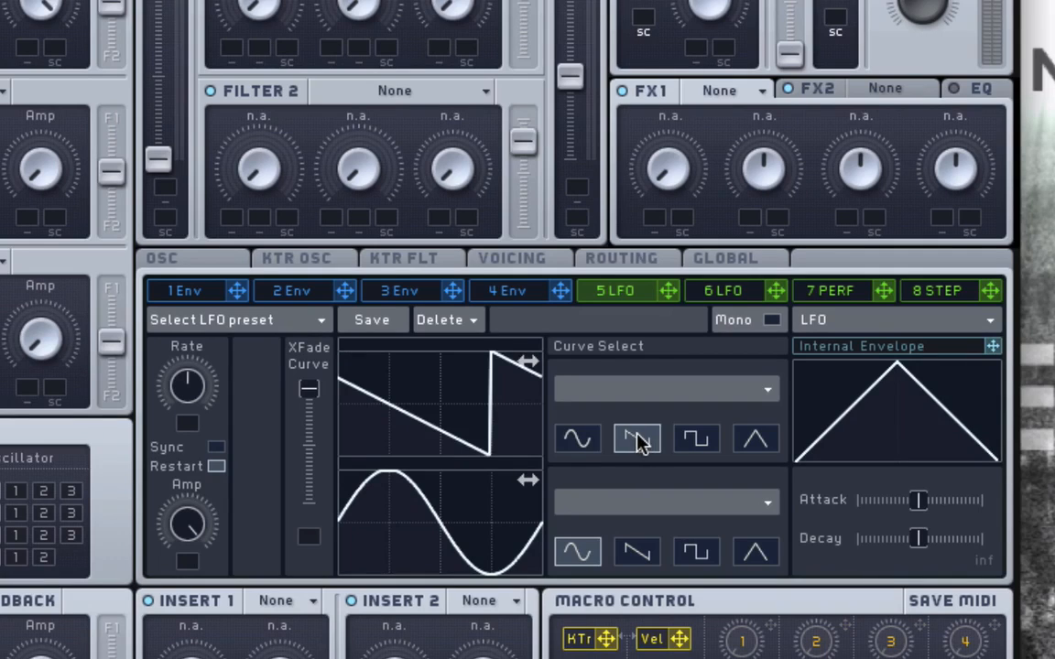
{"action": "left_click", "coordinate": [691, 441]}
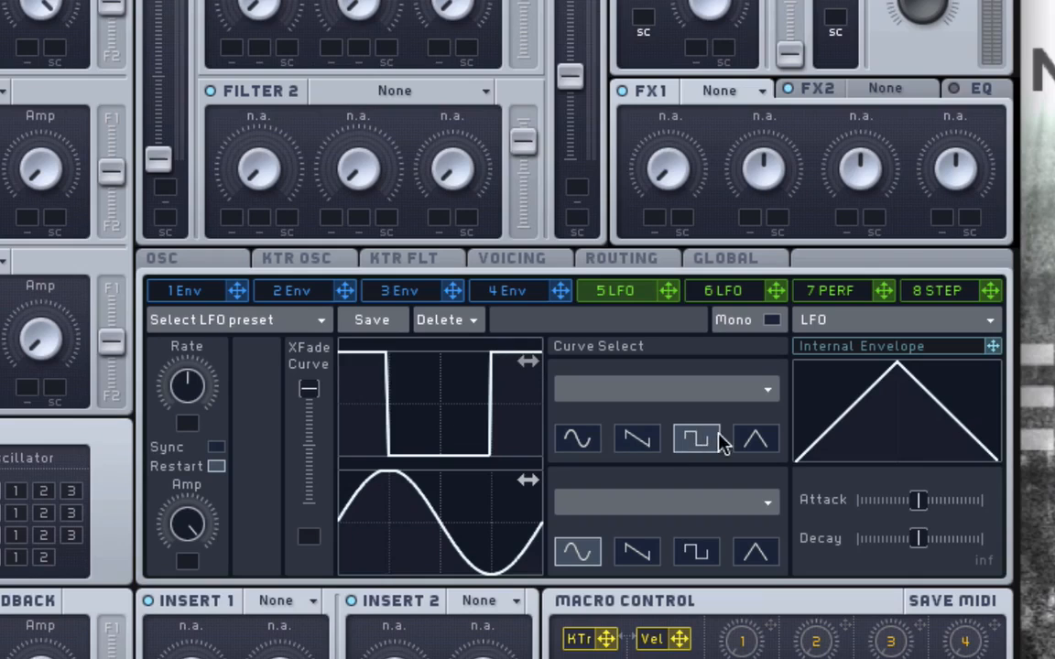
{"action": "left_click", "coordinate": [746, 440]}
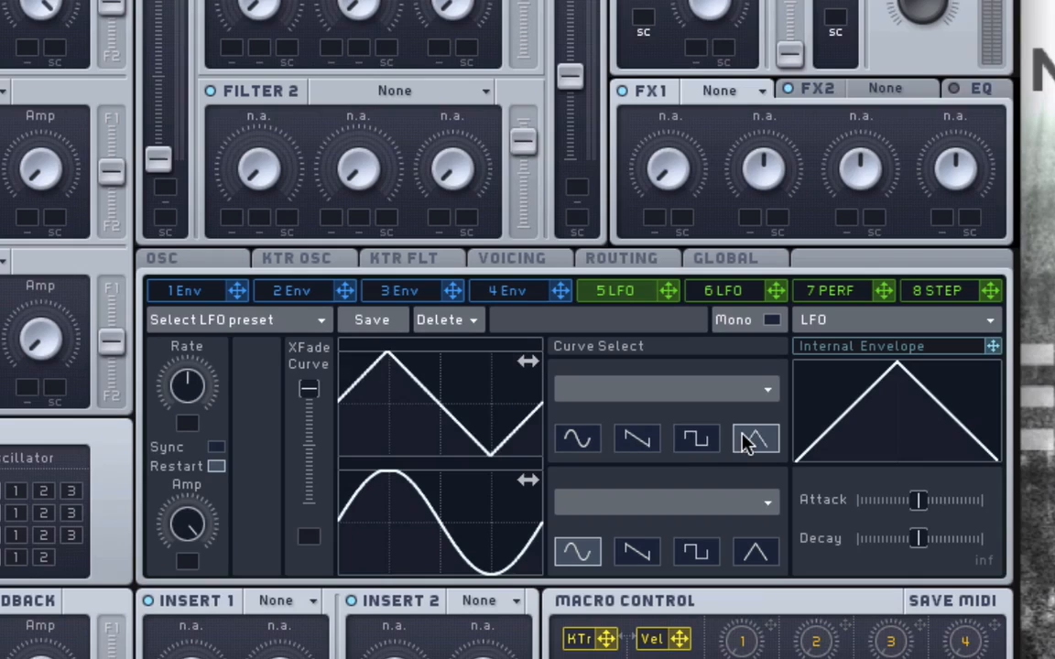
Try the Fall 4 and Vibrato Wave 1 shapes on the upper LFO curve and set it back to sine.
{"action": "left_click", "coordinate": [720, 392]}
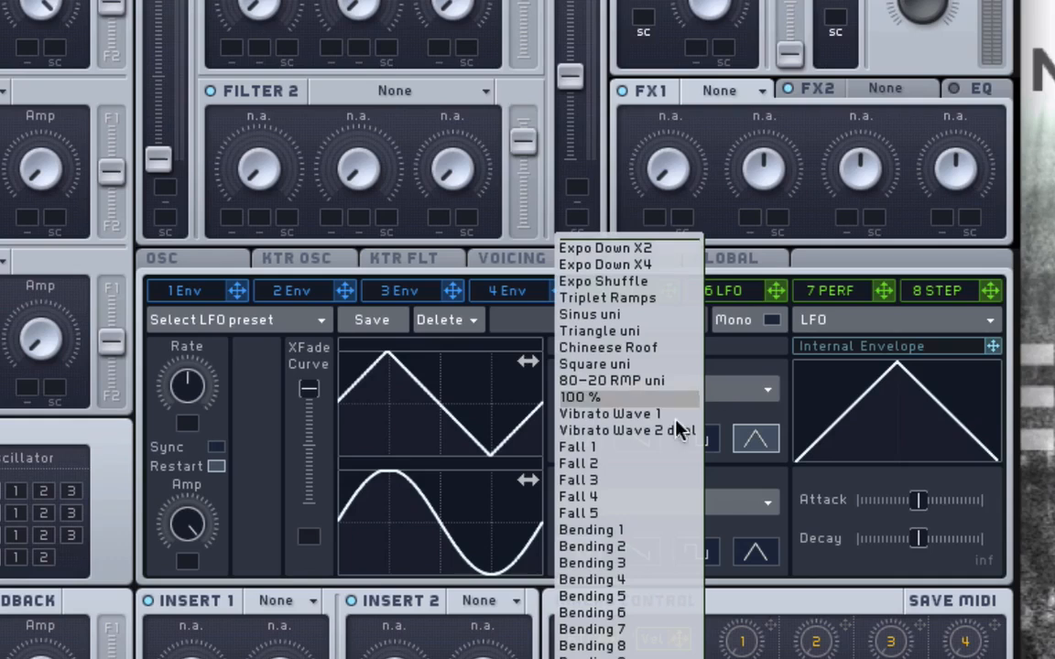
{"action": "left_click", "coordinate": [678, 513]}
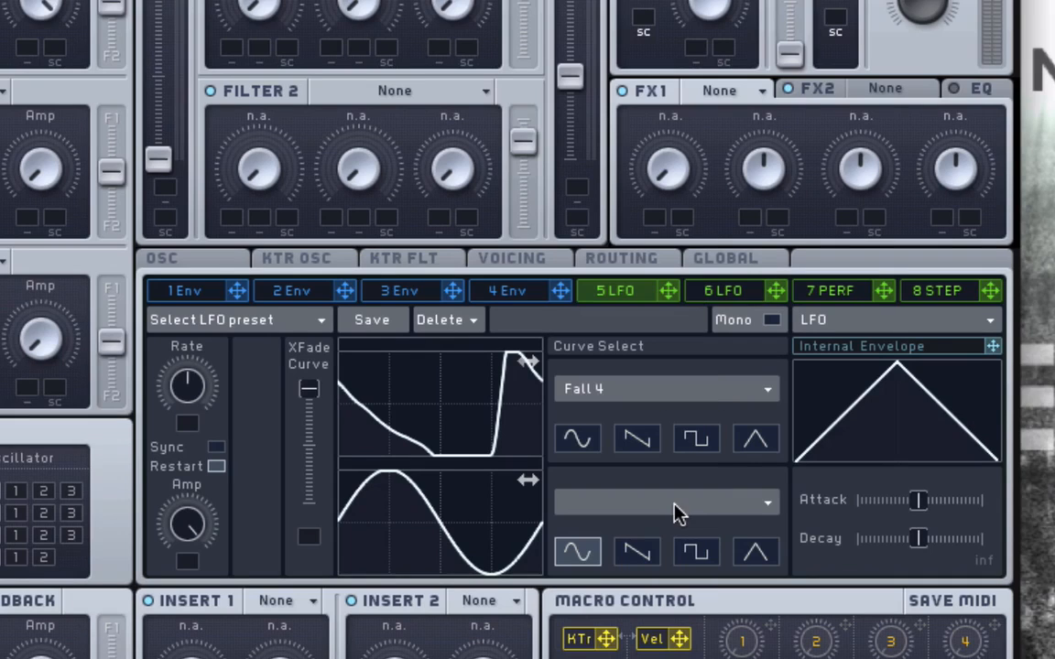
{"action": "left_click", "coordinate": [629, 396]}
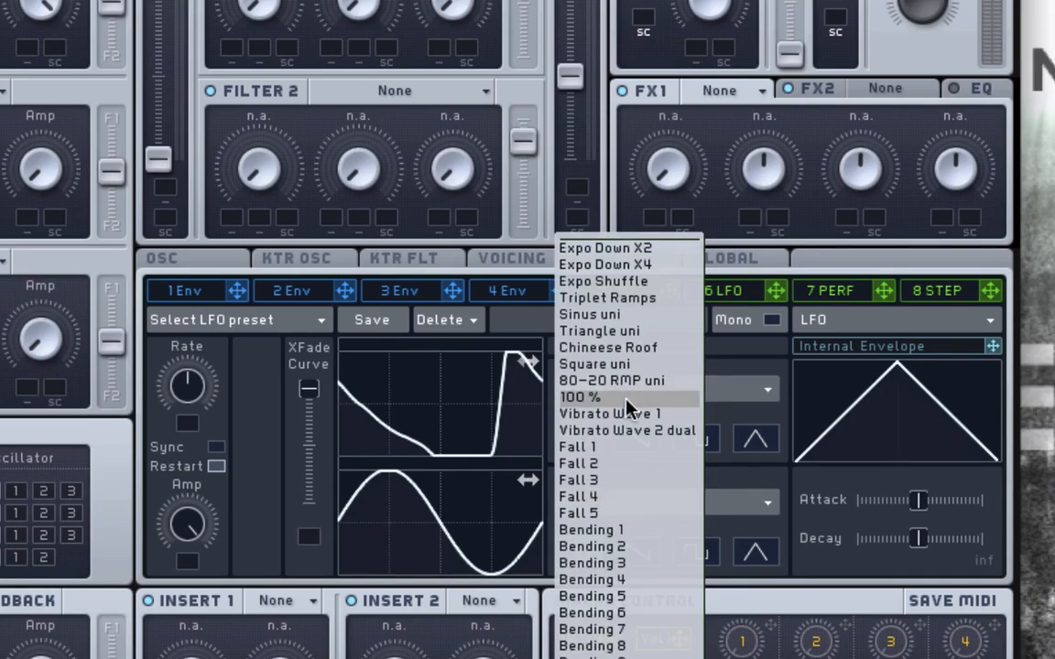
{"action": "left_click", "coordinate": [623, 413]}
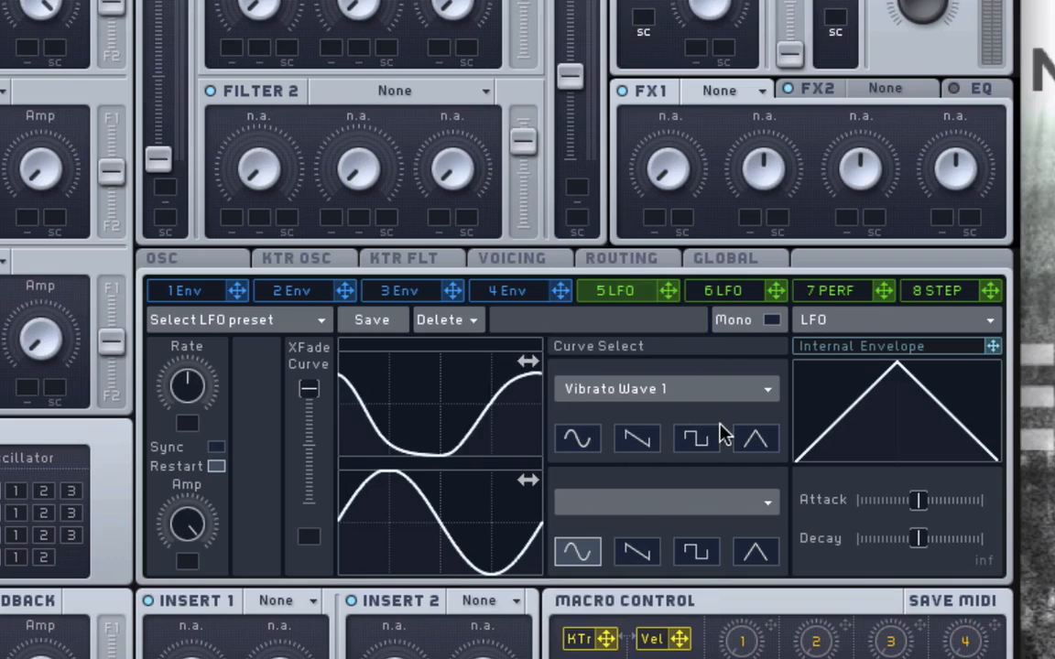
{"action": "left_click", "coordinate": [591, 441]}
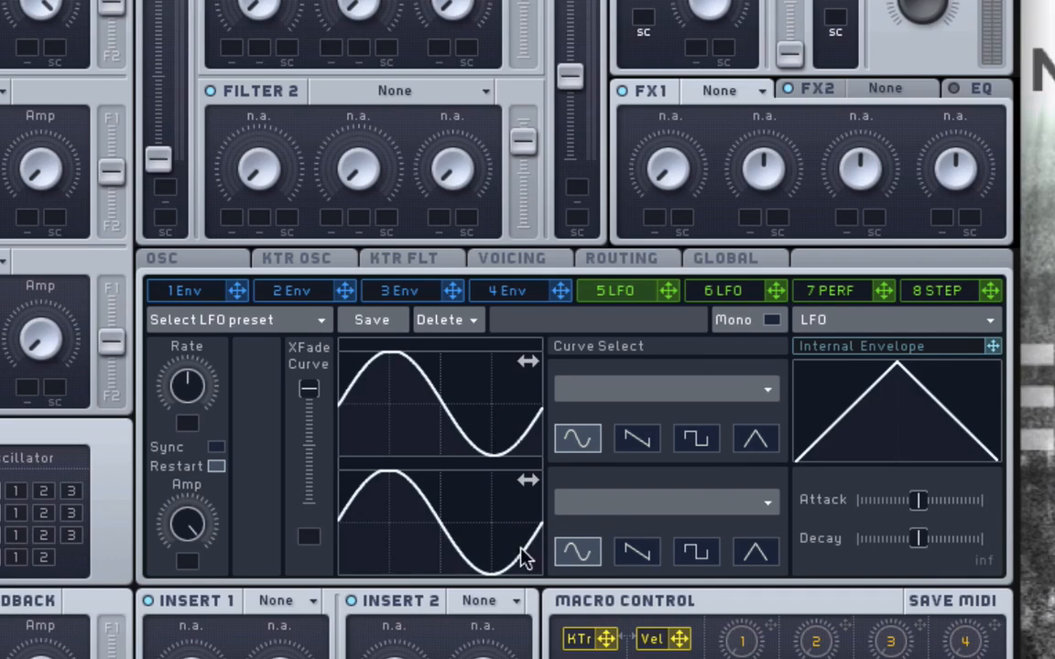
Try a sawtooth on the upper curve with a square on the lower curve, and return both to sine.
{"action": "left_click", "coordinate": [638, 508]}
{"action": "left_click", "coordinate": [635, 440]}
{"action": "left_click", "coordinate": [697, 553]}
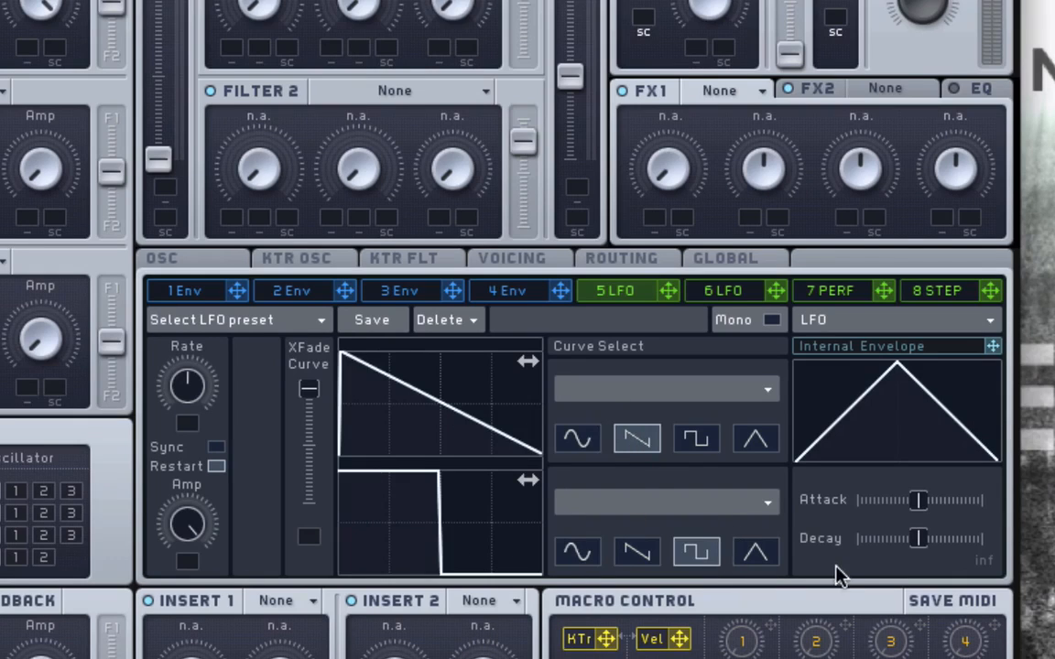
{"action": "left_click", "coordinate": [586, 439]}
{"action": "left_click", "coordinate": [582, 552]}
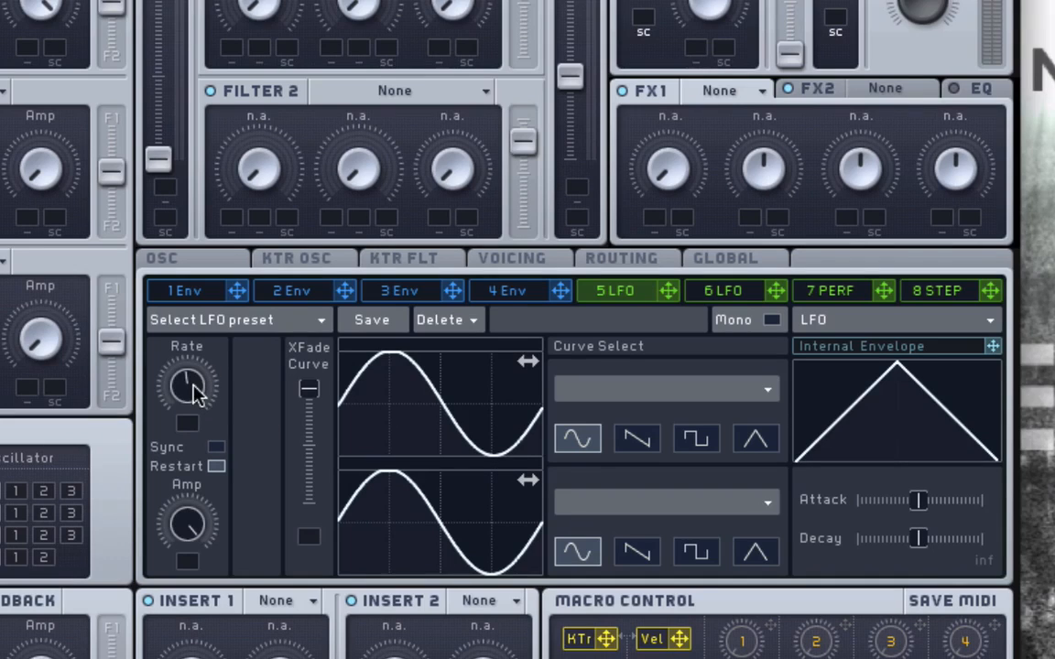
Vary the LFO's free-running rate and switch it to tempo sync.
{"action": "left_click_drag", "start_coordinate": [189, 392], "coordinate": [188, 408]}
{"action": "left_click_drag", "start_coordinate": [176, 405], "coordinate": [164, 311]}
{"action": "left_click", "coordinate": [217, 450]}
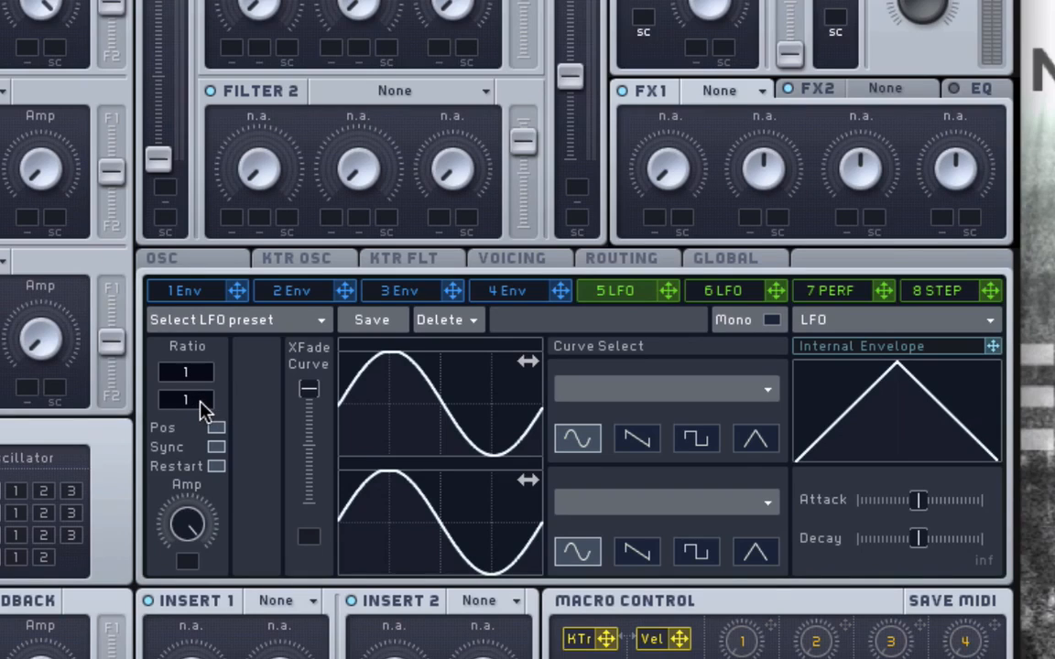
Set the synced LFO ratio to 4/16.
{"action": "left_click_drag", "start_coordinate": [191, 395], "coordinate": [196, 386]}
{"action": "left_click", "coordinate": [186, 402]}
{"action": "left_click_drag", "start_coordinate": [194, 397], "coordinate": [198, 377]}
{"action": "left_click_drag", "start_coordinate": [187, 372], "coordinate": [191, 361]}
{"action": "left_click_drag", "start_coordinate": [184, 370], "coordinate": [195, 370]}
{"action": "mouse_move", "coordinate": [201, 370]}
{"action": "left_mouse_down"}
{"action": "mouse_move", "coordinate": [200, 382]}
{"action": "mouse_move", "coordinate": [200, 371]}
{"action": "left_mouse_up"}
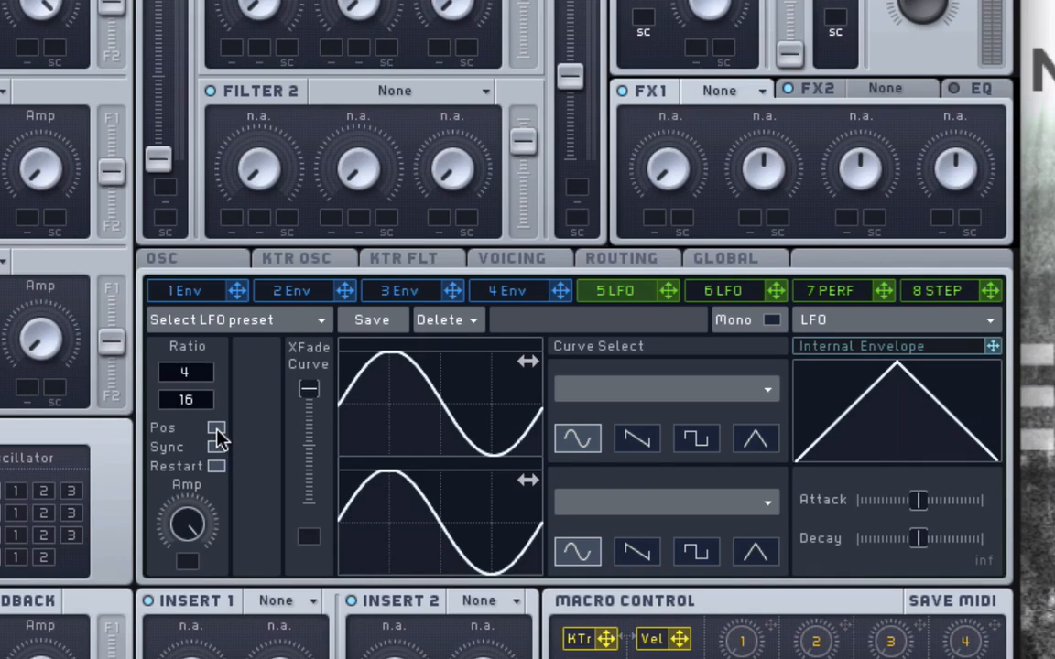
Turn off Pos for the synced LFO and vary its Amp, ending at maximum.
{"action": "left_click", "coordinate": [217, 429]}
{"action": "left_click", "coordinate": [220, 426]}
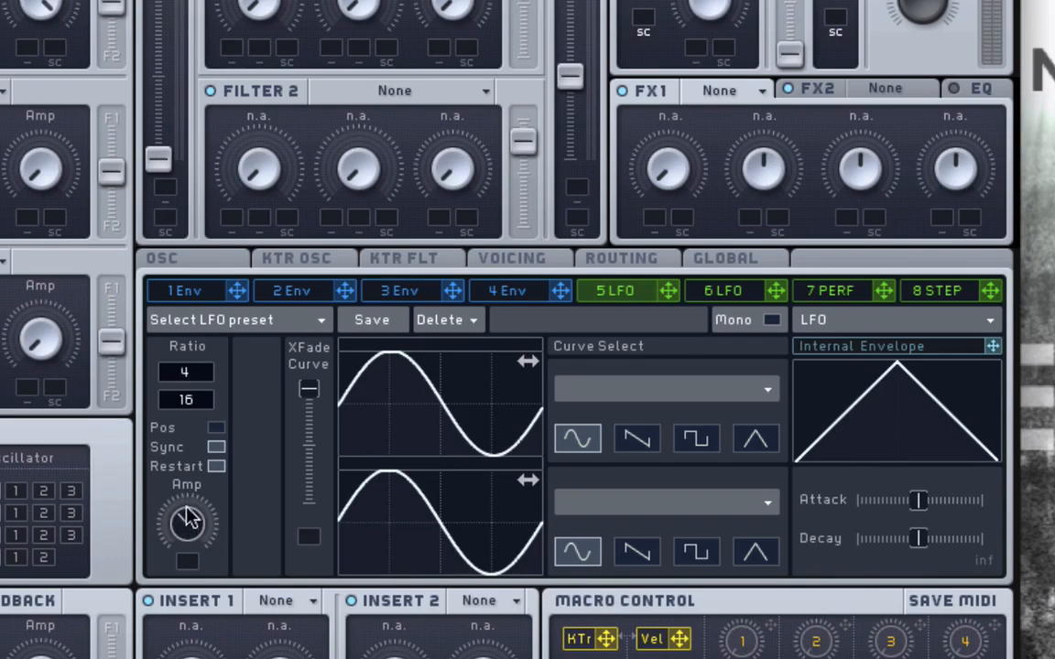
{"action": "left_click_drag", "start_coordinate": [188, 508], "coordinate": [188, 523]}
Load the factory LFO preset Modulated Sine into modulator 5.
{"action": "left_click", "coordinate": [283, 320]}
{"action": "mouse_move", "coordinate": [193, 323]}
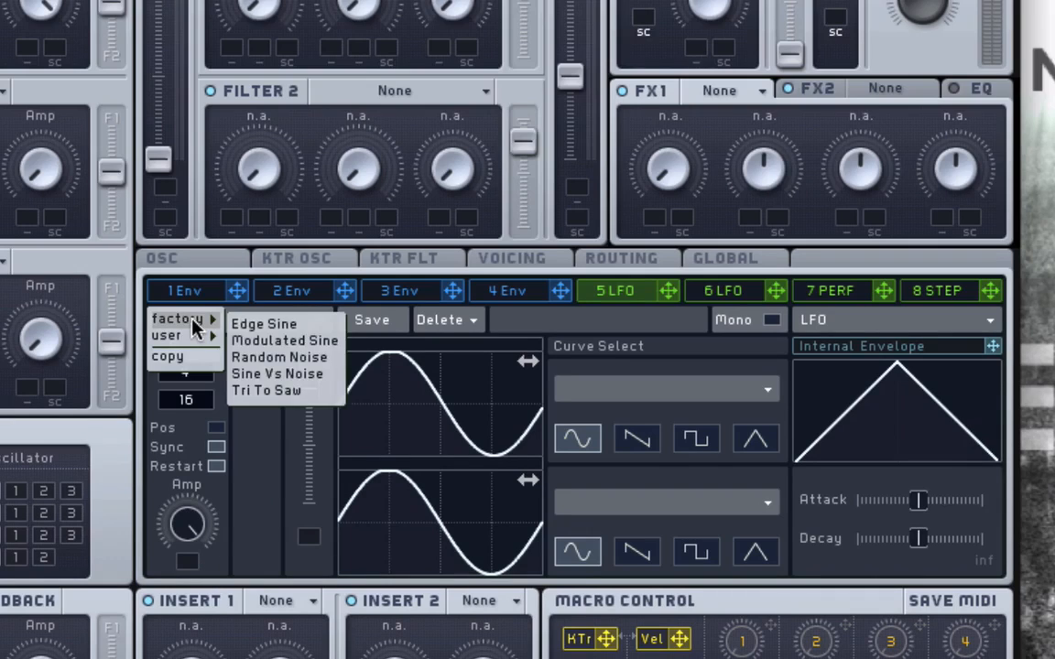
{"action": "left_click", "coordinate": [275, 342]}
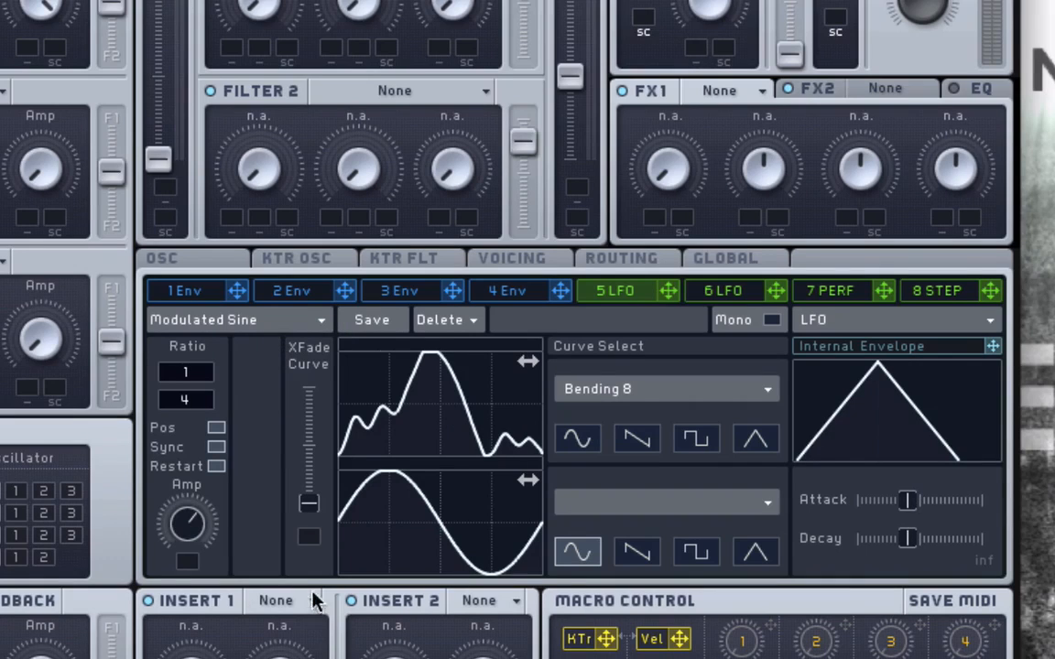
Load the user LFO preset Sine Vs Noise into modulator 5.
{"action": "left_click", "coordinate": [291, 322]}
{"action": "mouse_move", "coordinate": [200, 336]}
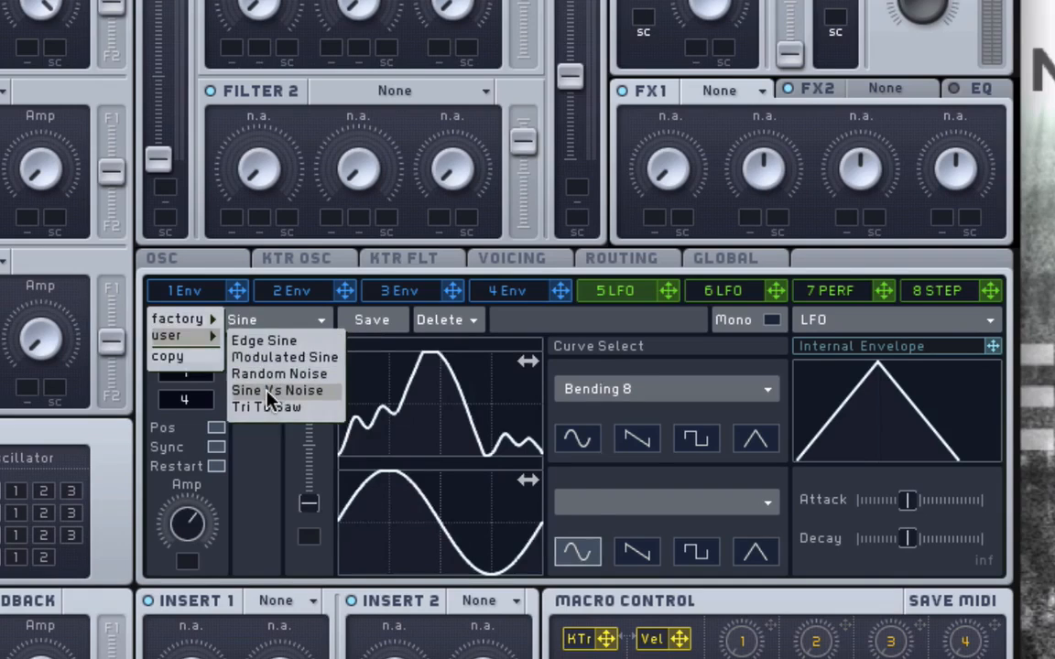
{"action": "left_click", "coordinate": [273, 392]}
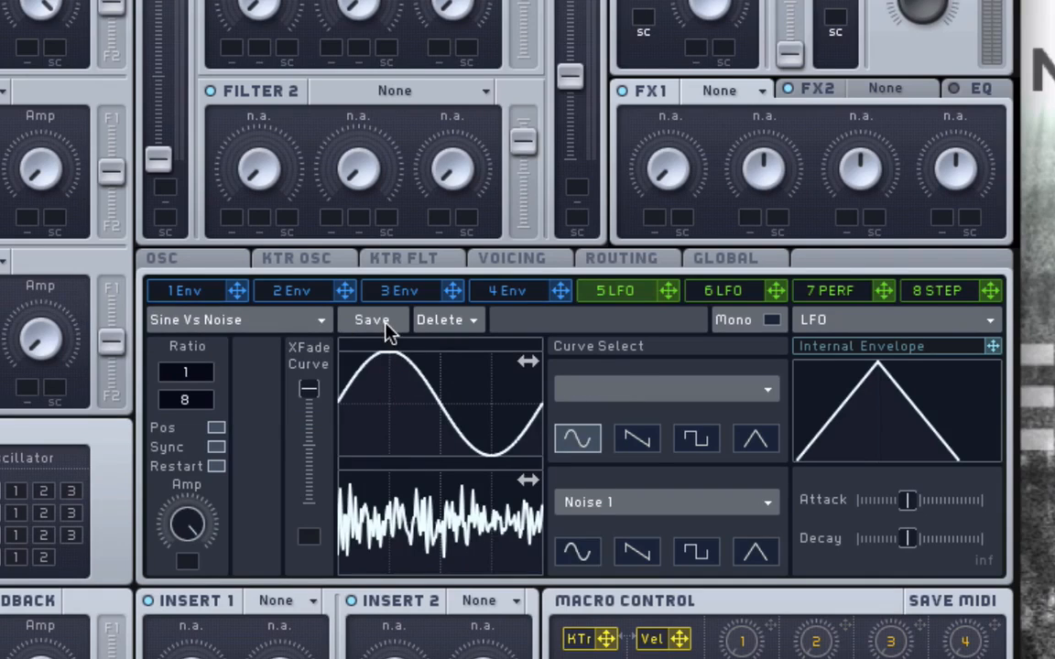
Examine the user LFO presets and the list of presets available for deletion without choosing any.
{"action": "left_click", "coordinate": [236, 320]}
{"action": "mouse_move", "coordinate": [183, 336]}
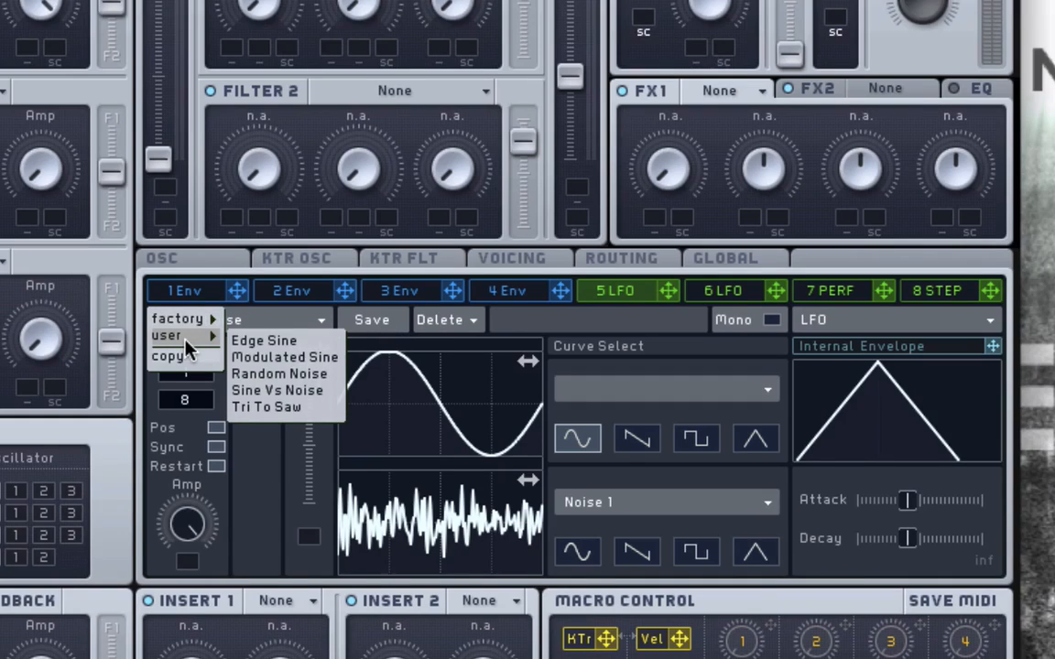
{"action": "left_click", "coordinate": [478, 322]}
{"action": "left_click", "coordinate": [478, 323]}
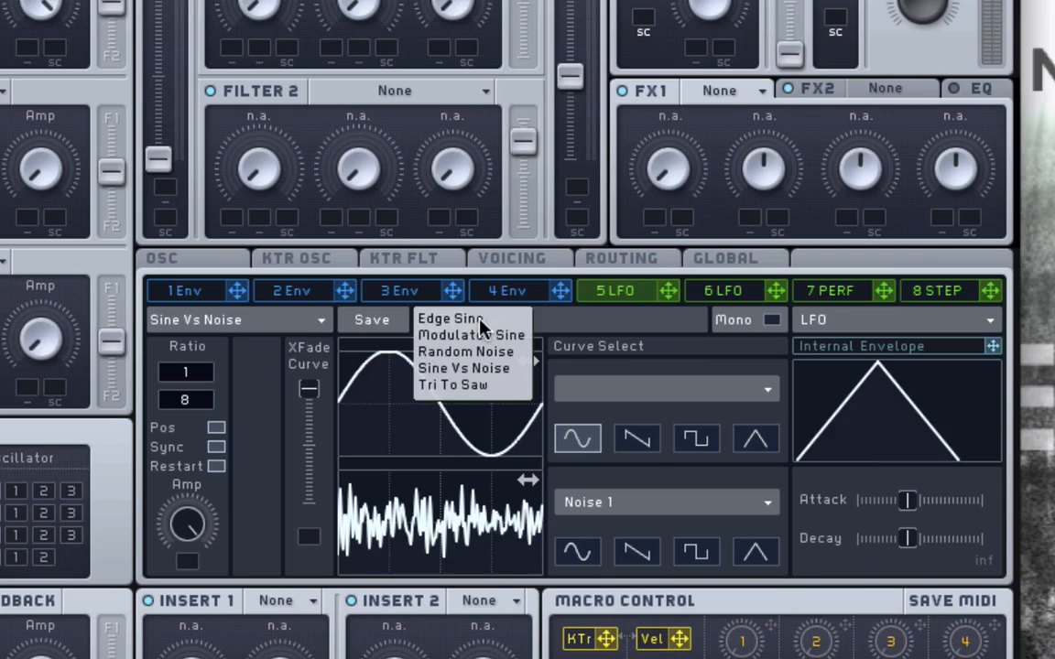
{"action": "left_click", "coordinate": [665, 322]}
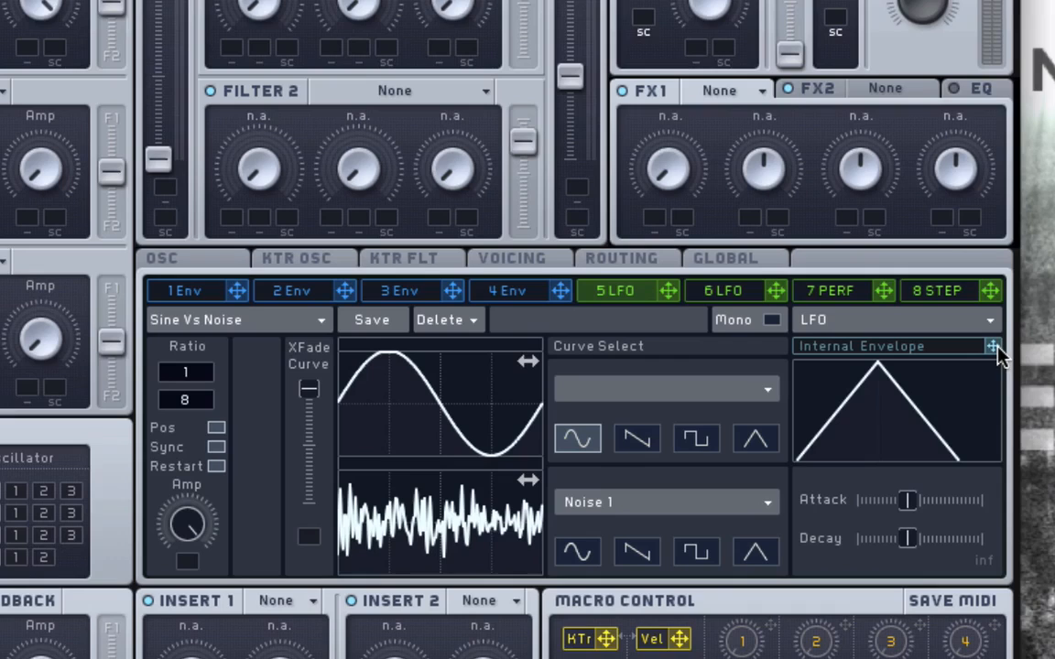
Assign the LFO's internal envelope as a modulation source to both XFade Curve and Amp.
{"action": "left_click_drag", "start_coordinate": [998, 351], "coordinate": [316, 546]}
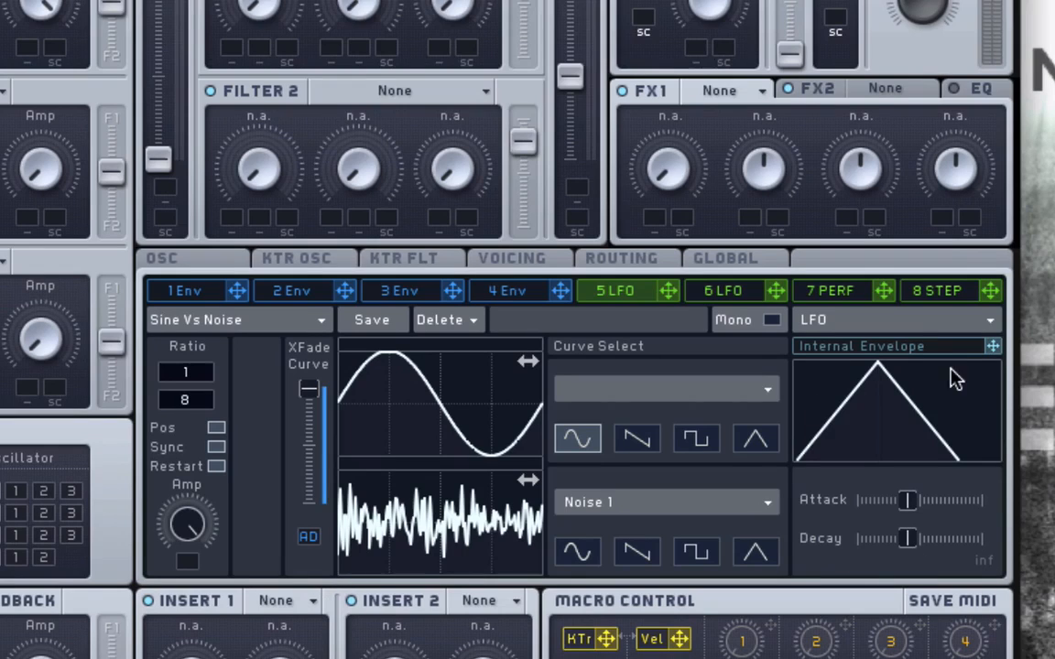
{"action": "left_click_drag", "start_coordinate": [992, 346], "coordinate": [187, 561]}
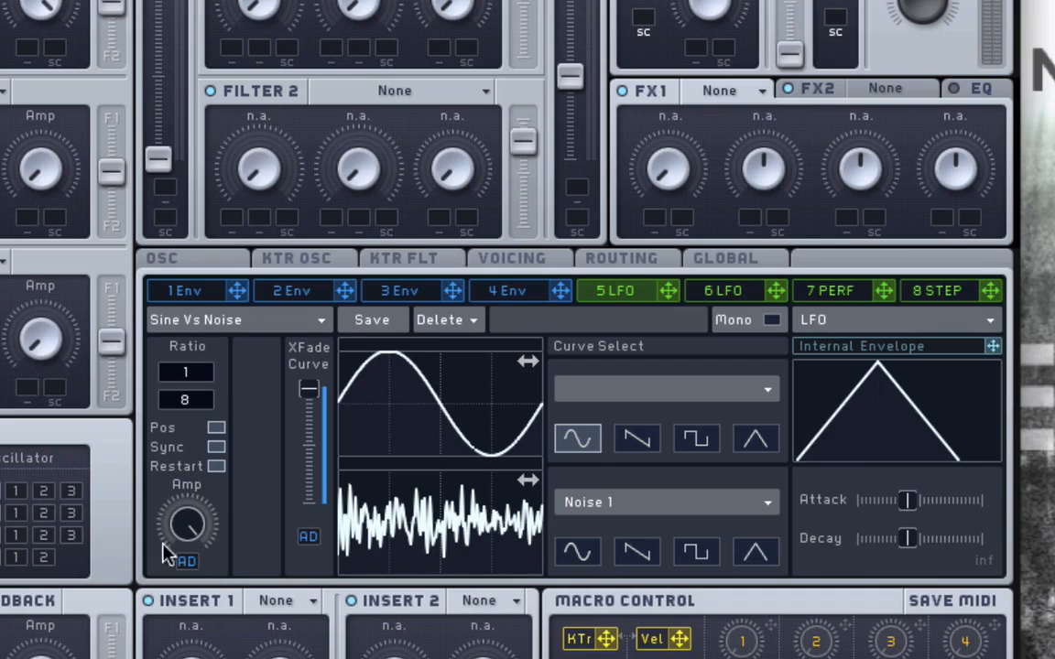